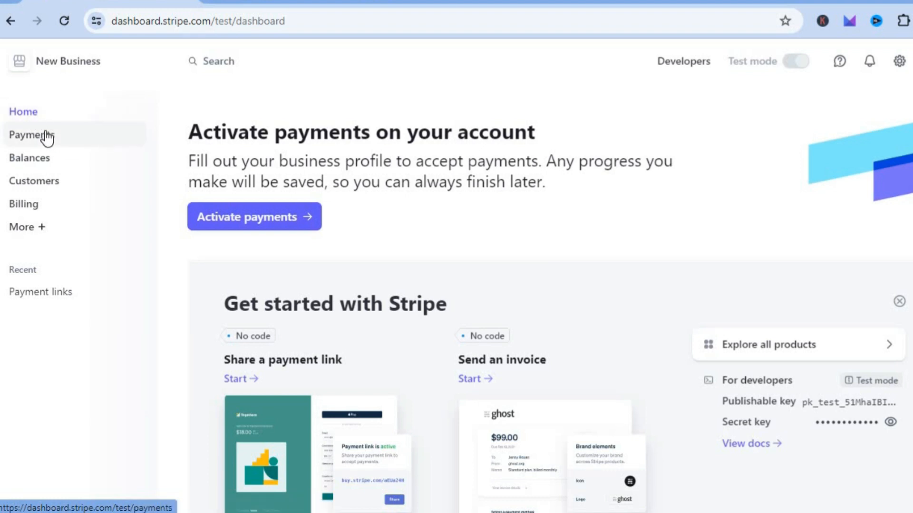
# Step: Start creating a payment link from the Payments page, keeping the Products or subscriptions type
pyautogui.click(48, 138)
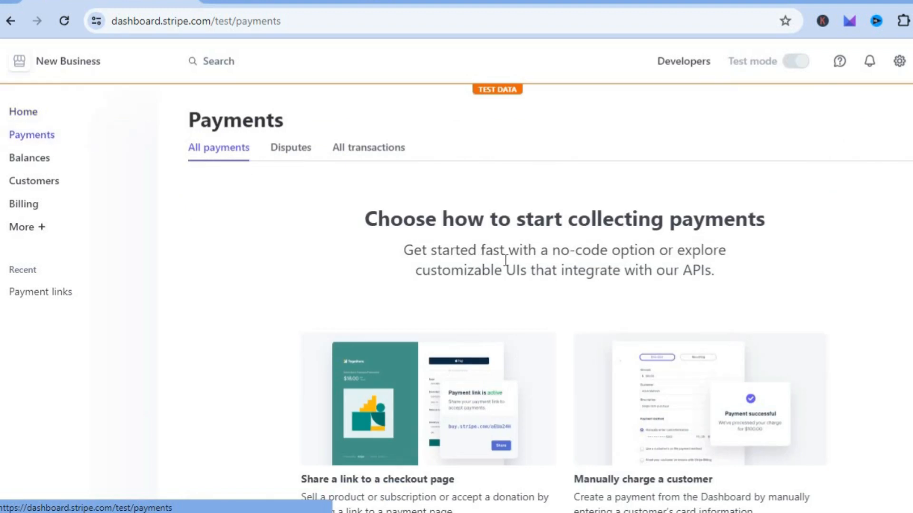
pyautogui.scroll(-4, 531, 304)
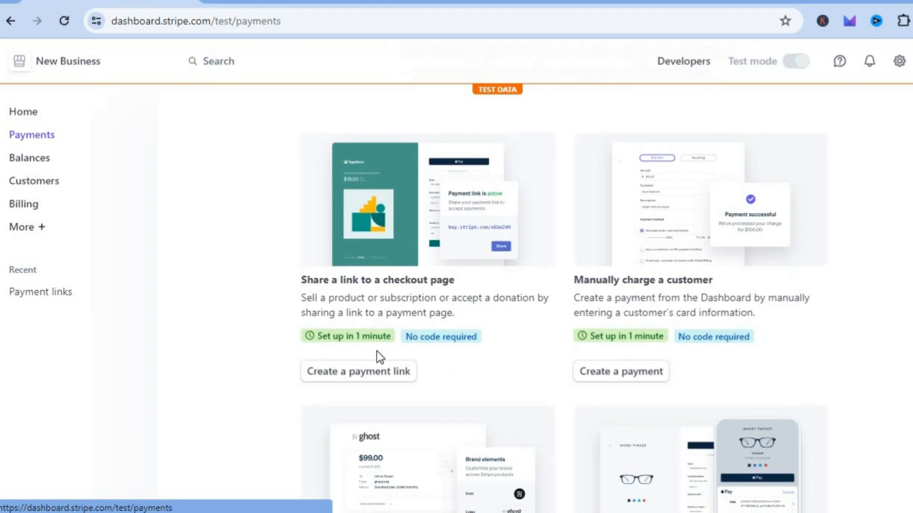
pyautogui.click(366, 375)
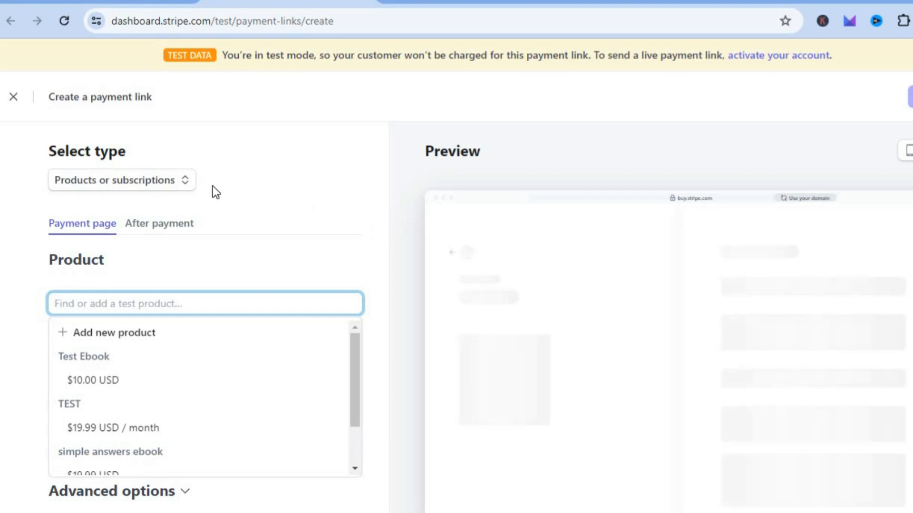
pyautogui.click(174, 183)
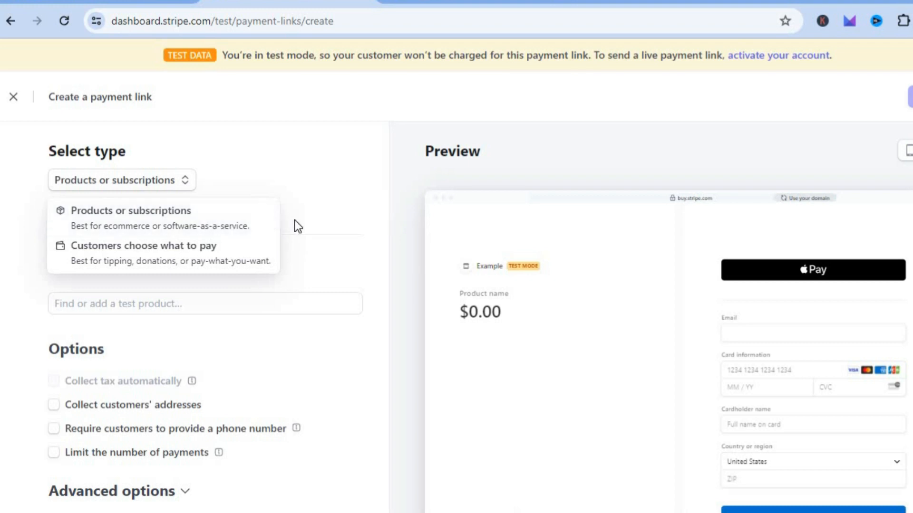
pyautogui.click(345, 235)
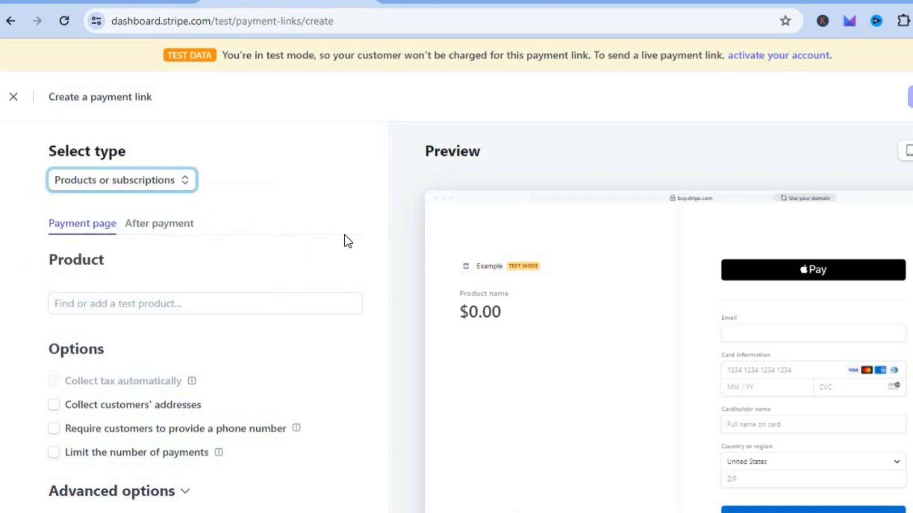
# Step: Add a new product named "consultation" with a one-time price of 10.00 USD to the payment link
pyautogui.click(239, 308)
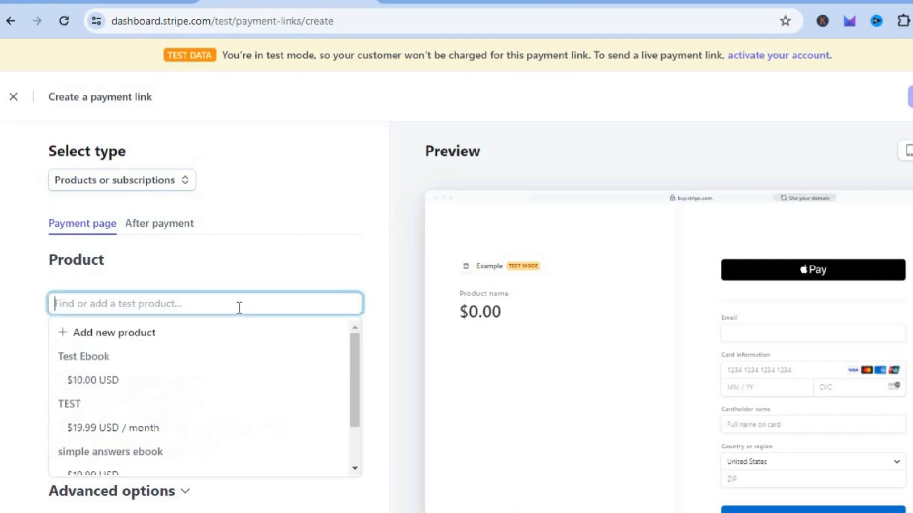
pyautogui.click(154, 337)
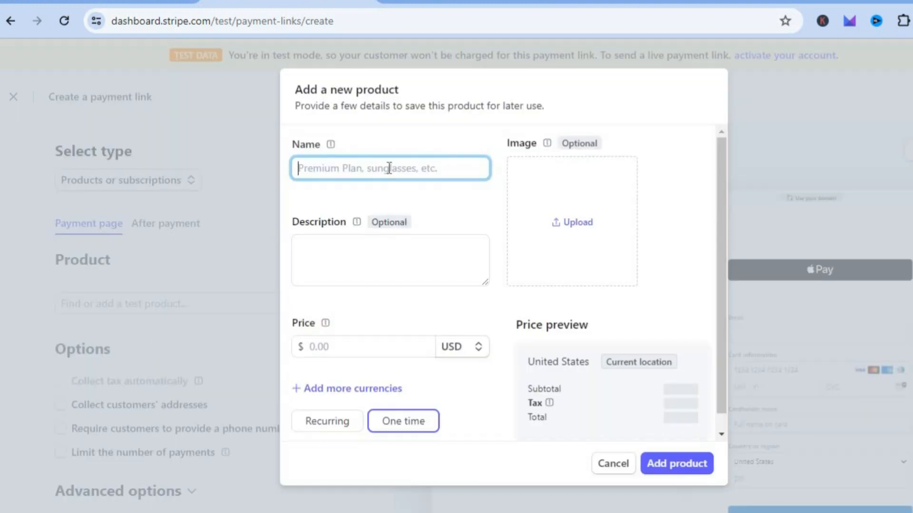
pyautogui.write('co')
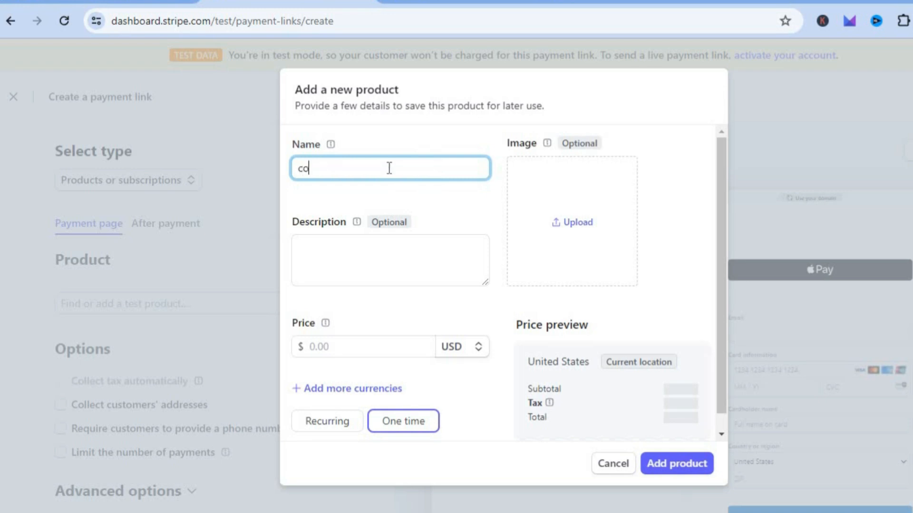
pyautogui.write('nsultation')
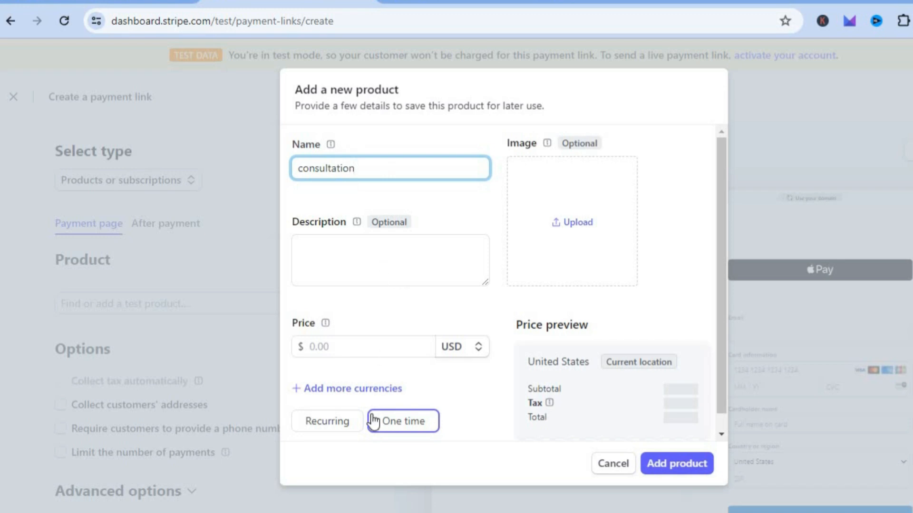
pyautogui.click(335, 350)
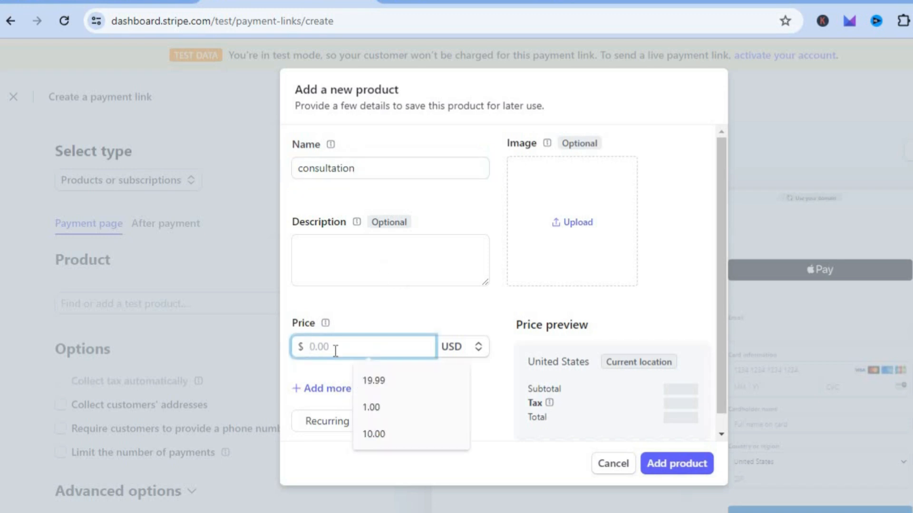
pyautogui.click(379, 434)
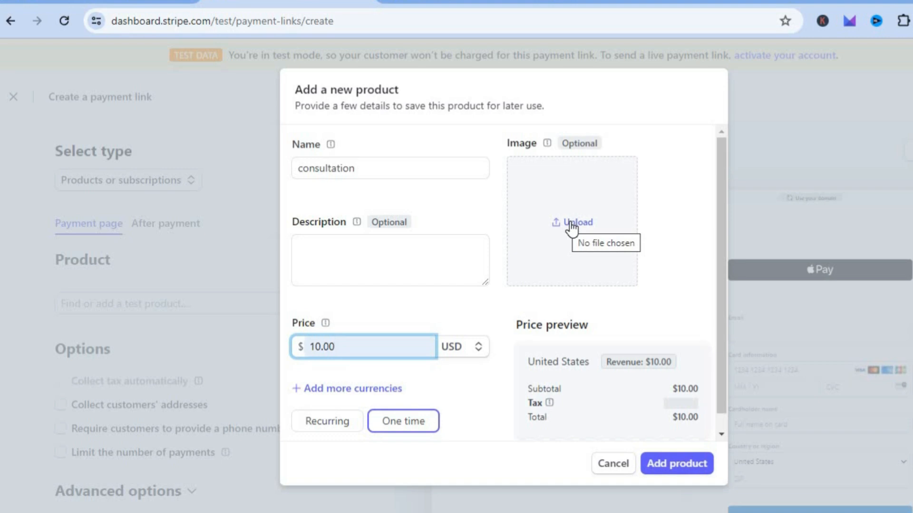
pyautogui.click(674, 465)
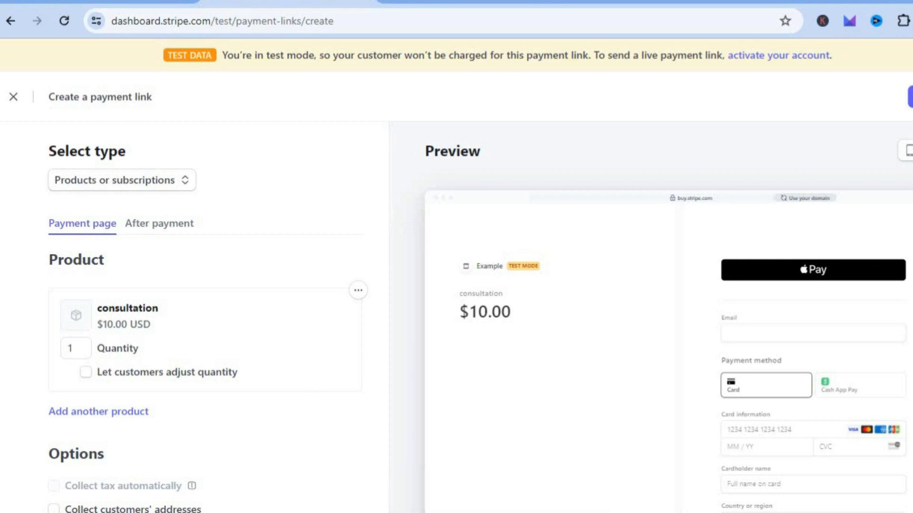
# Step: Set the payment link's call to action to Book in the advanced options
pyautogui.scroll(-4, 480, 314)
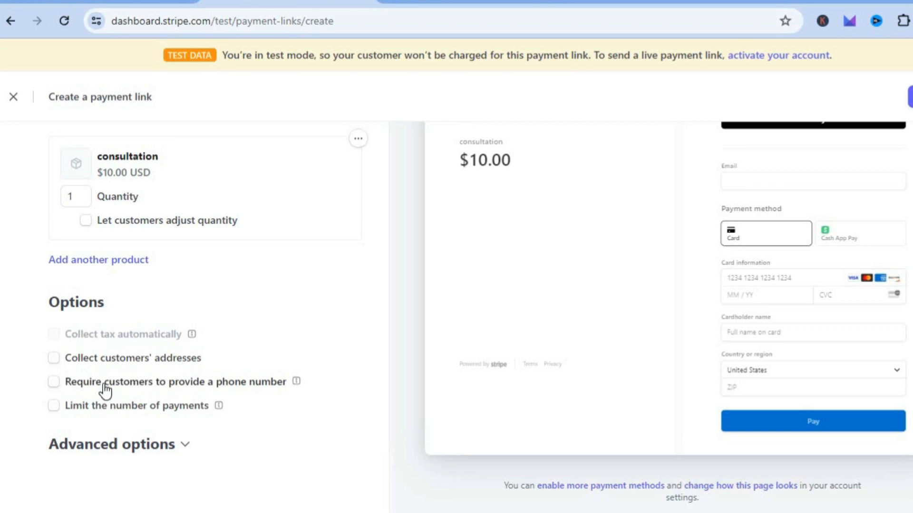
pyautogui.click(141, 447)
pyautogui.scroll(-2, 139, 442)
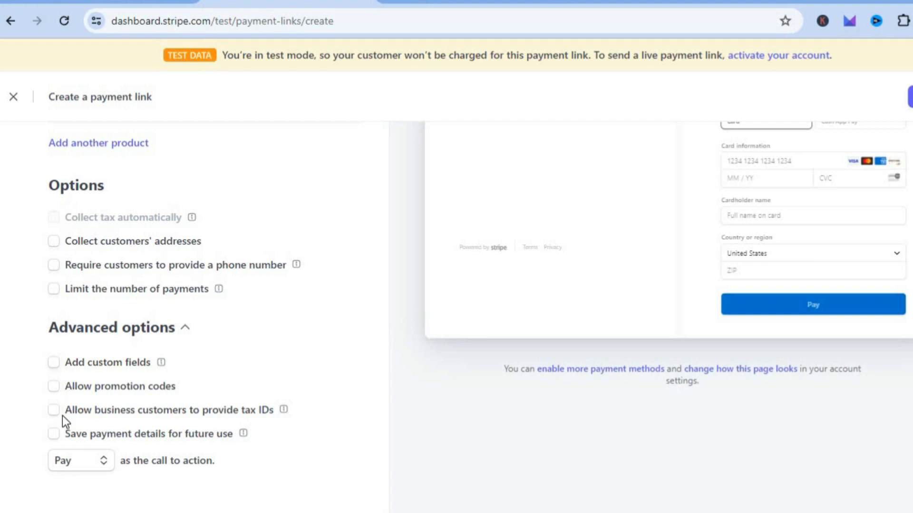
pyautogui.click(92, 464)
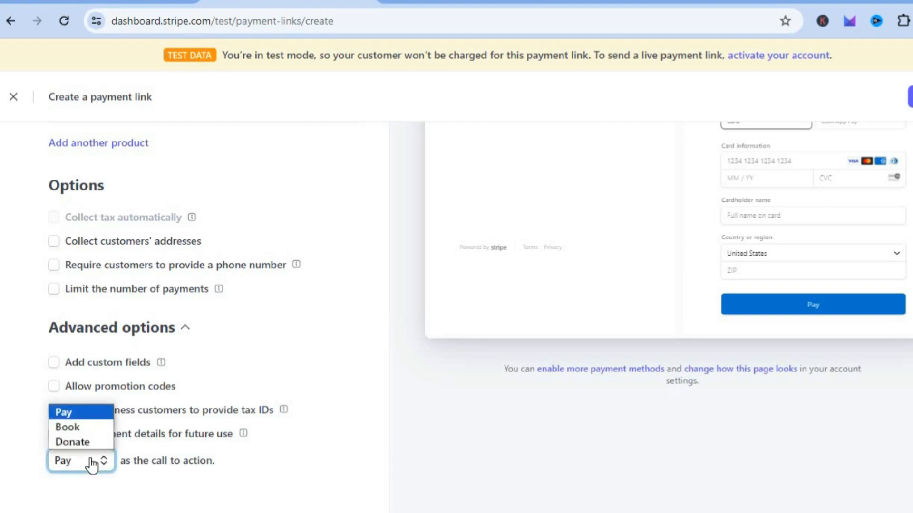
pyautogui.click(82, 429)
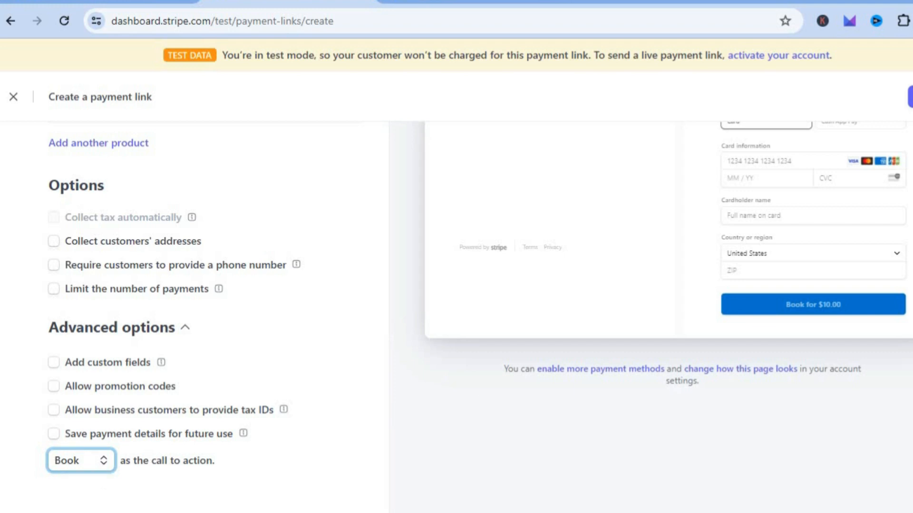
# Step: Keep the default confirmation message in the after-payment settings and create the payment link
pyautogui.scroll(5, 407, 204)
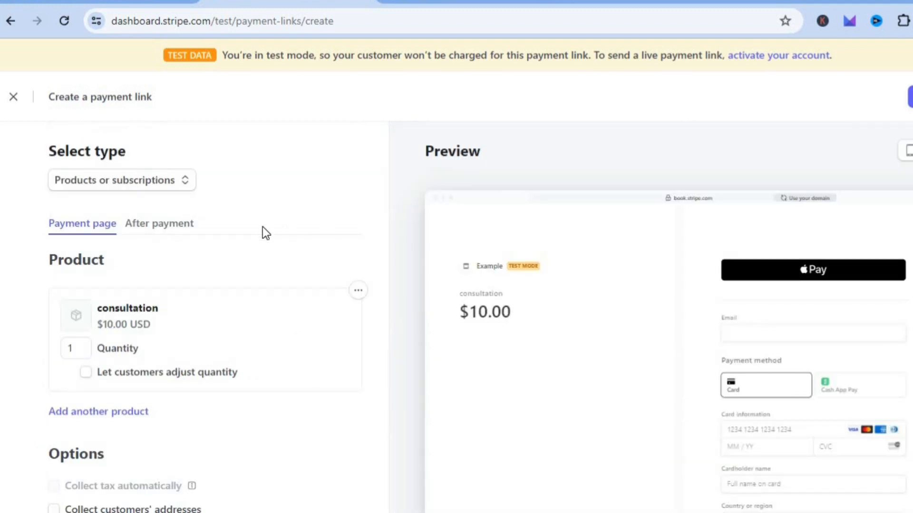
pyautogui.click(171, 229)
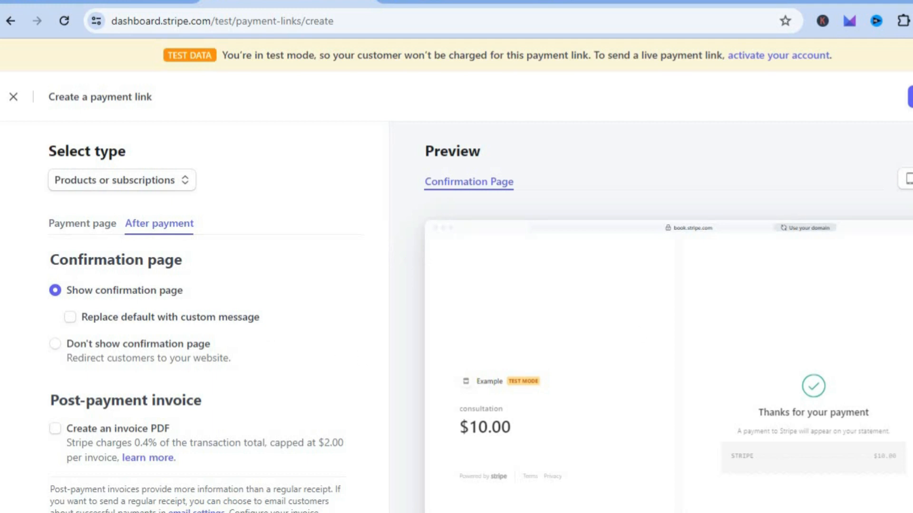
pyautogui.scroll(-3, 480, 323)
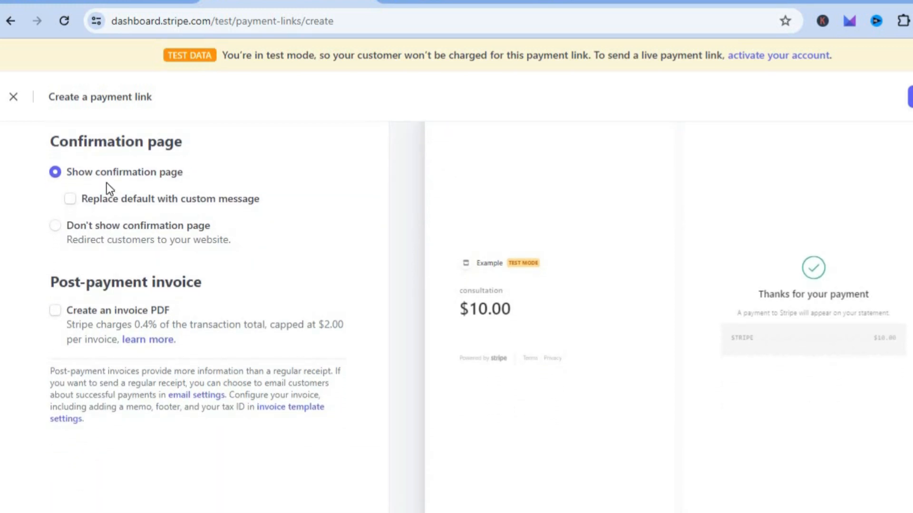
pyautogui.click(70, 199)
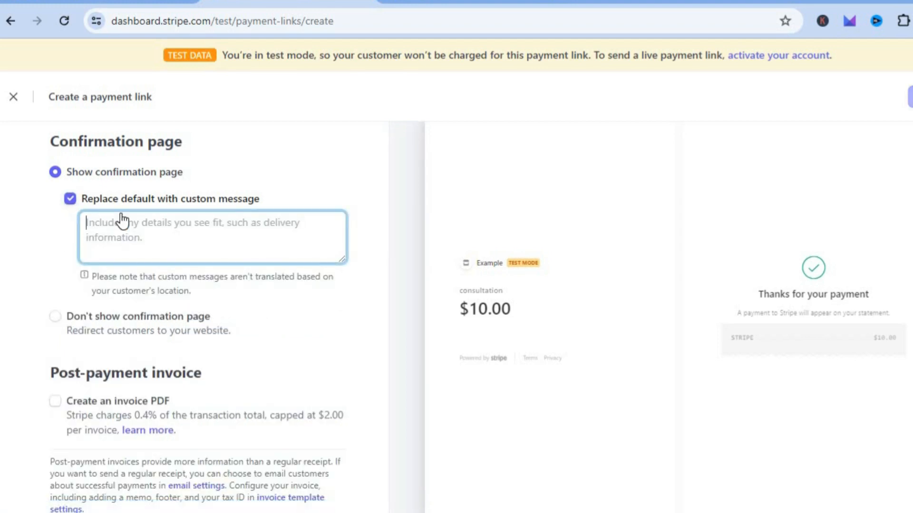
pyautogui.click(72, 199)
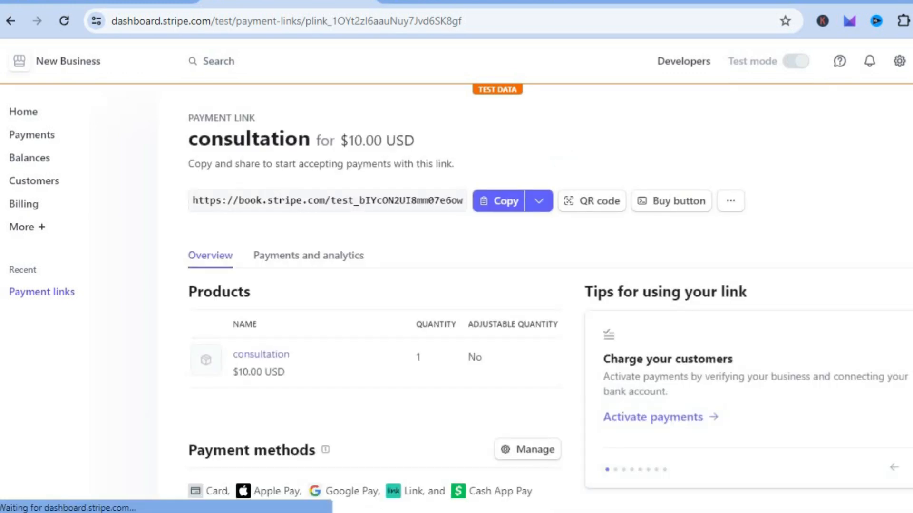
# Step: Examine the consultation payment link's details and view its QR code
pyautogui.scroll(-5, 549, 303)
pyautogui.scroll(5, 550, 303)
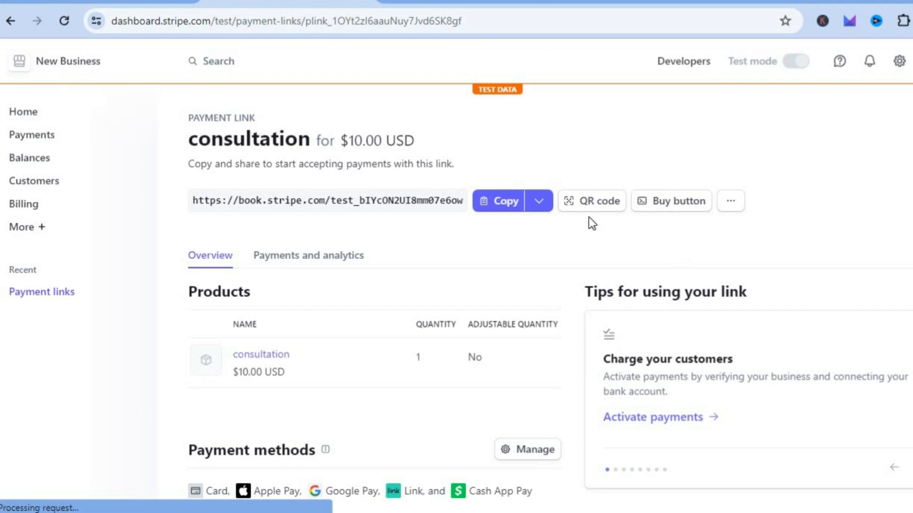
pyautogui.click(585, 204)
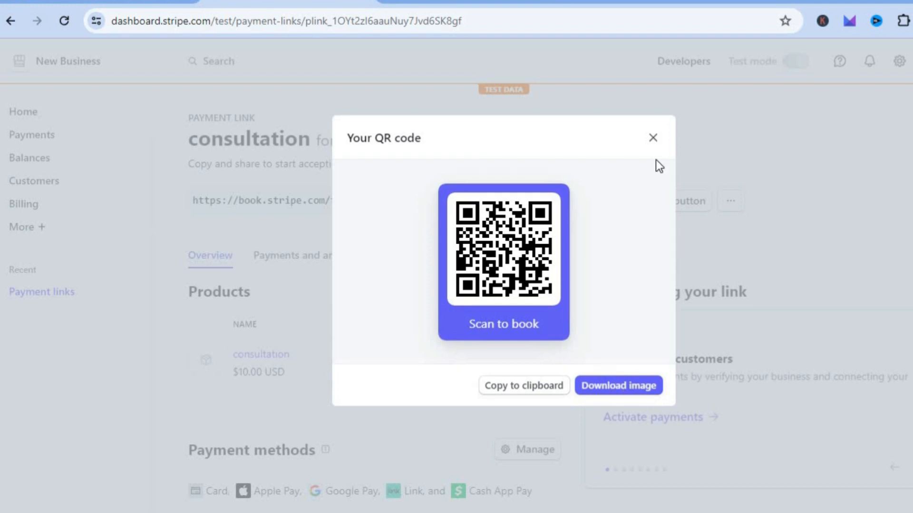
pyautogui.click(653, 138)
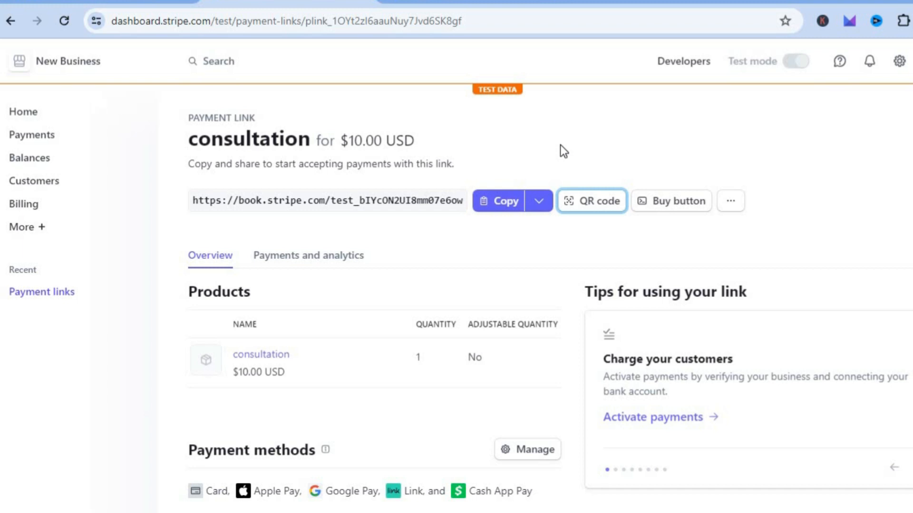
# Step: Review the consultation link's buy button settings and copy its embed code
pyautogui.click(661, 203)
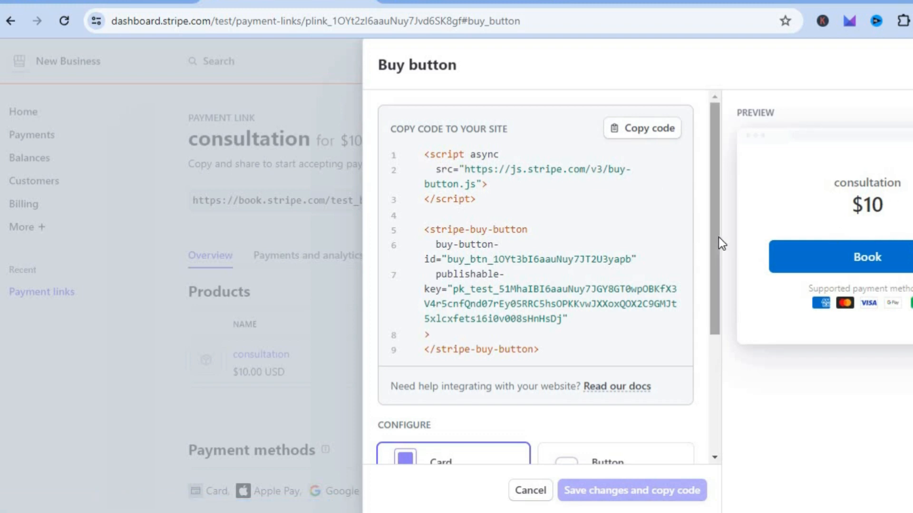
pyautogui.scroll(-4, 709, 298)
pyautogui.scroll(5, 717, 208)
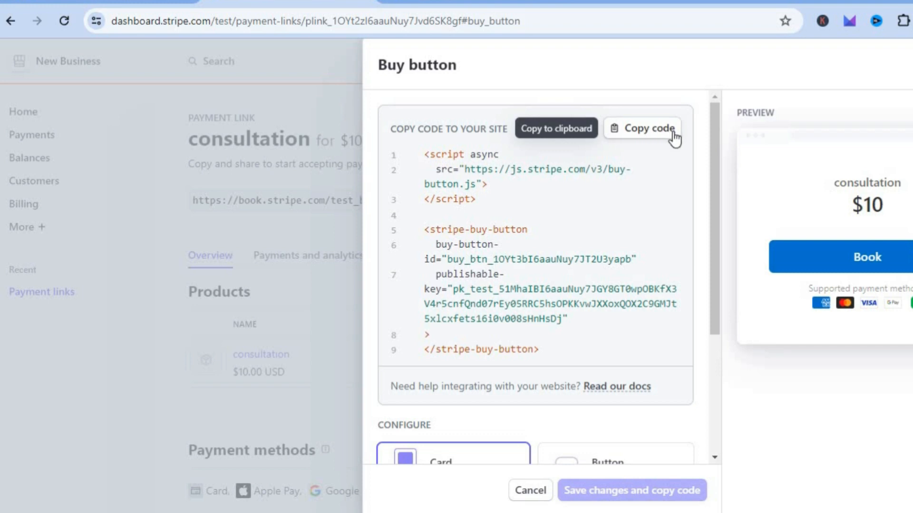
pyautogui.click(637, 135)
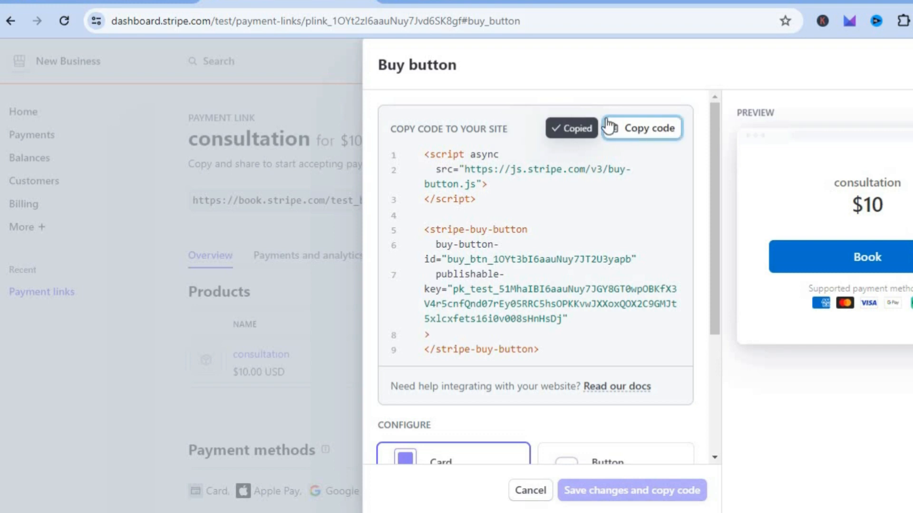
# Step: Switch to Google Sites and create a new site from the Portfolio template
pyautogui.click(423, 3)
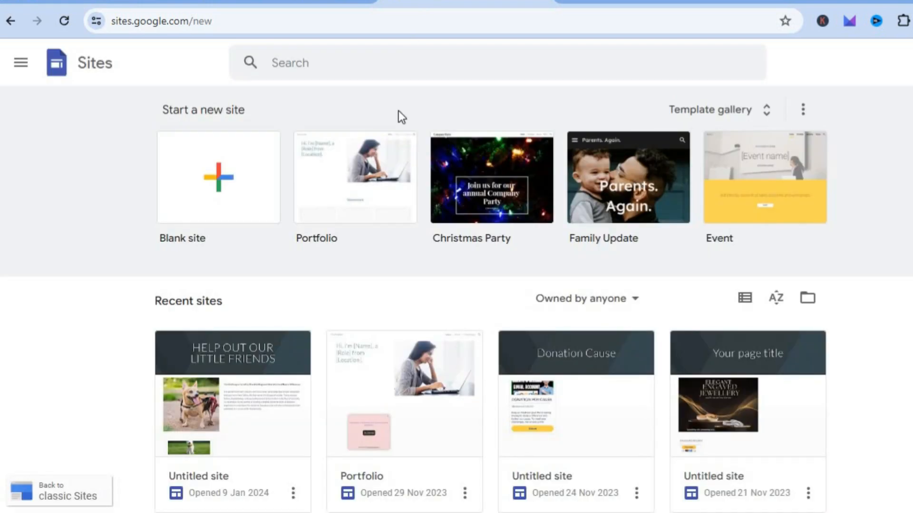
pyautogui.click(345, 176)
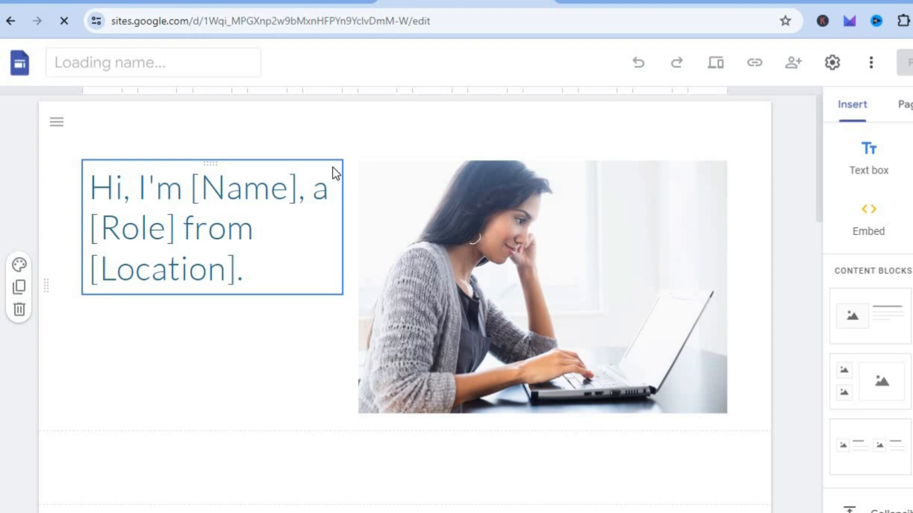
# Step: Embed the copied buy button code, including its publishable API key, in the site's page and widen the embedded block
pyautogui.click(863, 211)
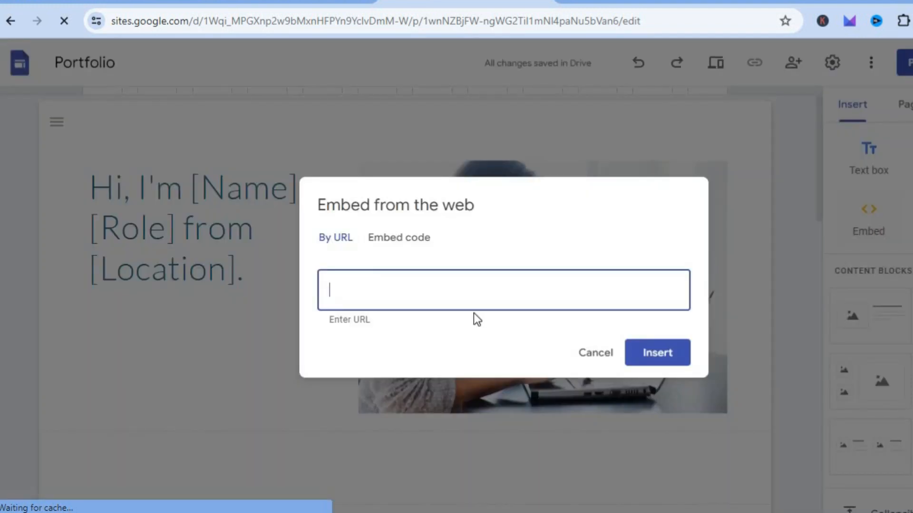
pyautogui.click(391, 237)
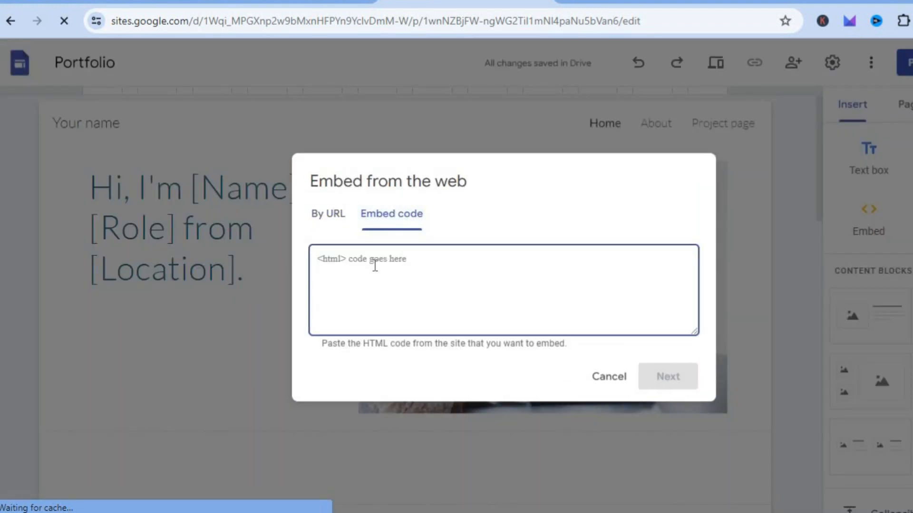
pyautogui.rightClick(379, 263)
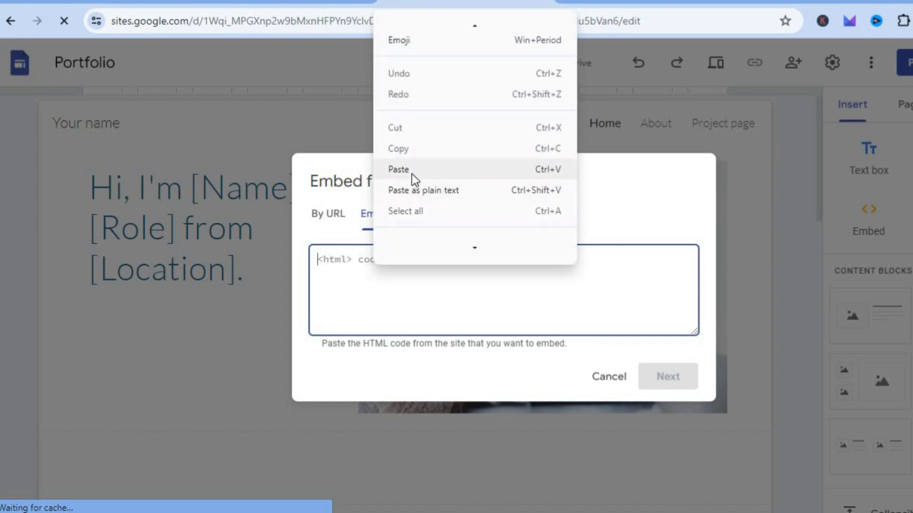
pyautogui.click(398, 169)
pyautogui.click(675, 384)
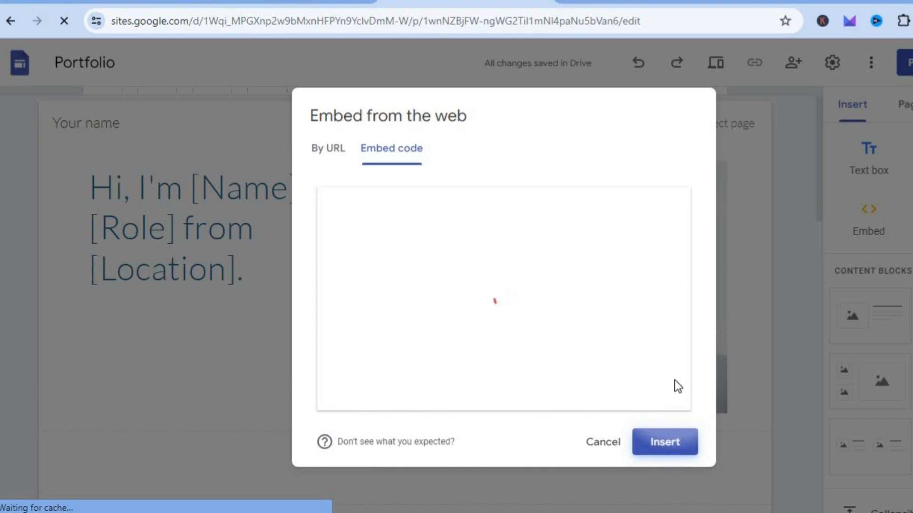
pyautogui.click(663, 442)
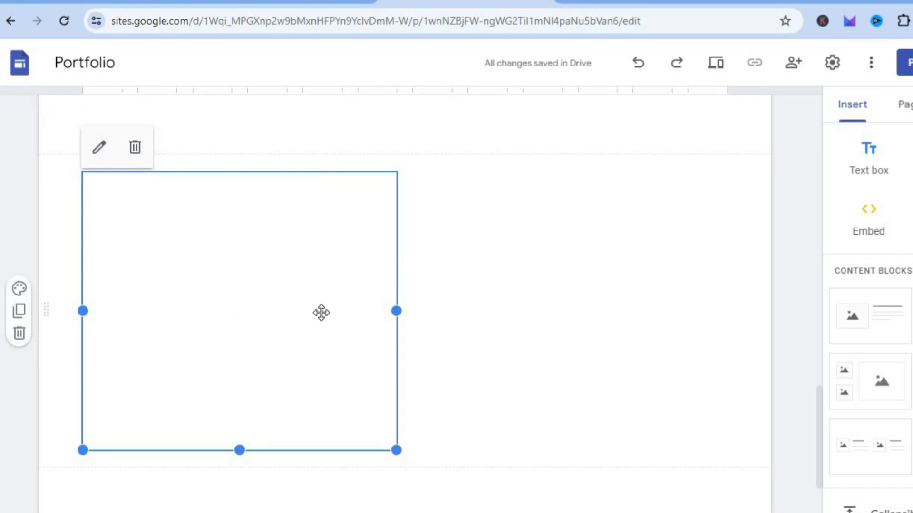
pyautogui.moveTo(397, 312); pyautogui.dragTo(451, 312)
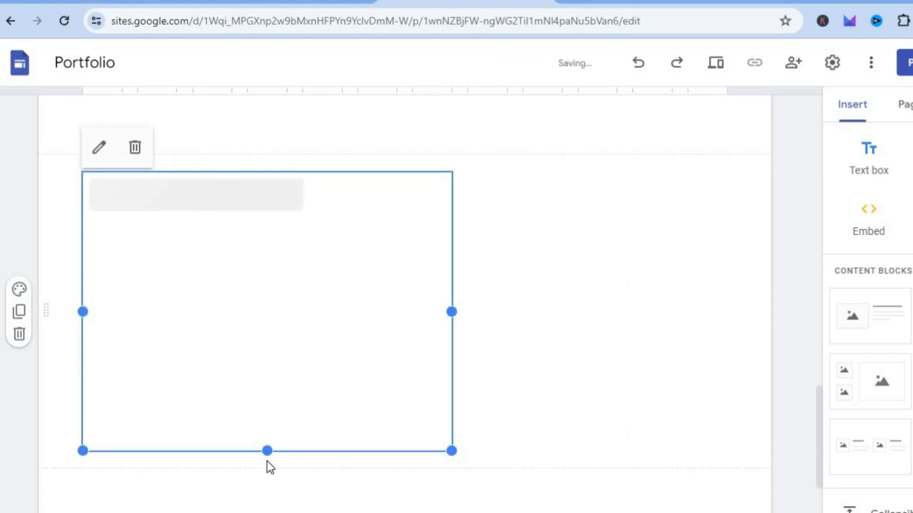
# Step: Make the embedded buy button block on the Google Sites page slightly taller
pyautogui.moveTo(267, 451); pyautogui.dragTo(267, 463)
# Step: Switch to Stripe, try the Button layout for the consultation buy button, and enable its styling options
pyautogui.click(295, 1)
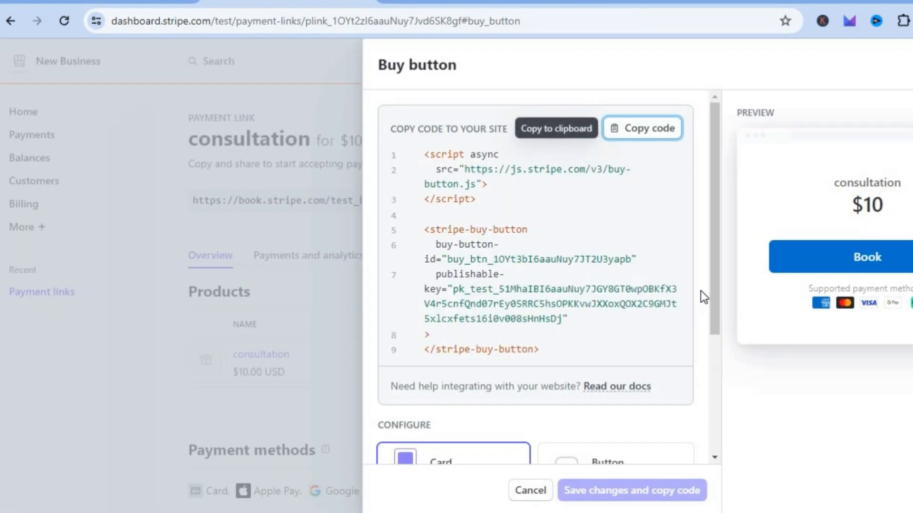
pyautogui.scroll(-4, 708, 432)
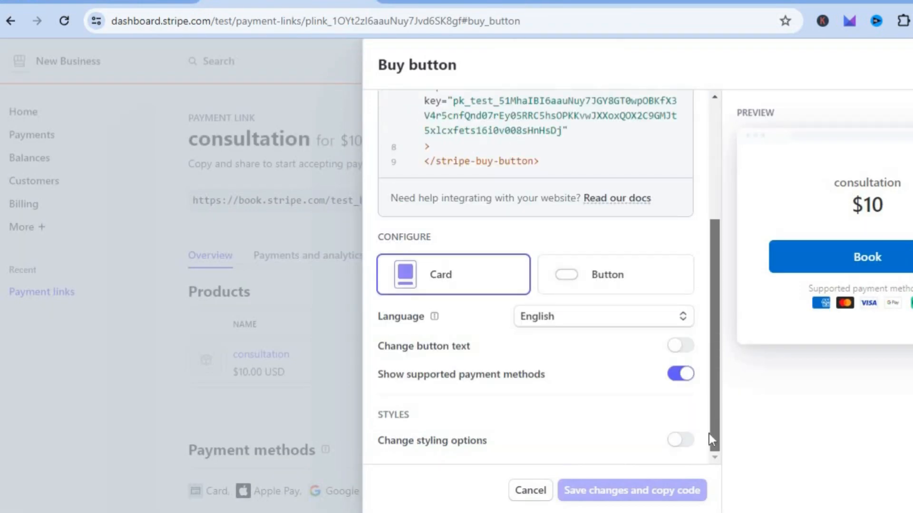
pyautogui.click(566, 281)
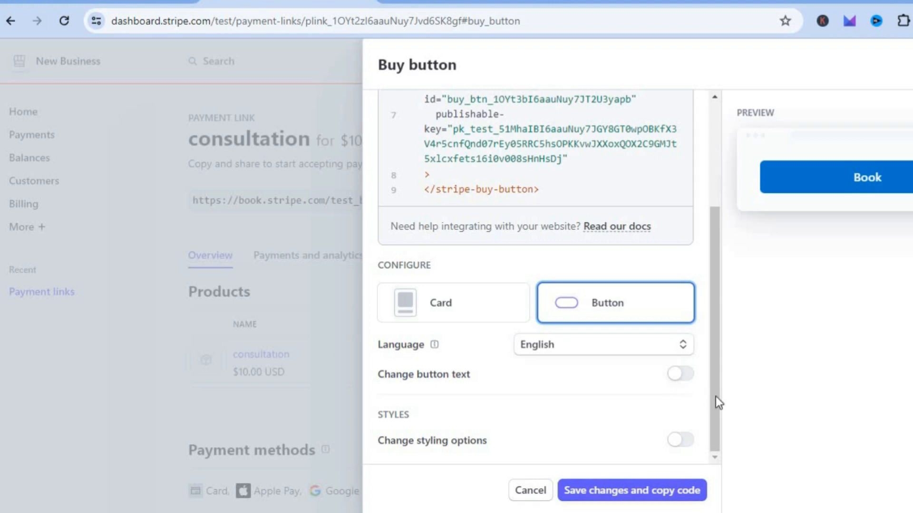
pyautogui.click(681, 443)
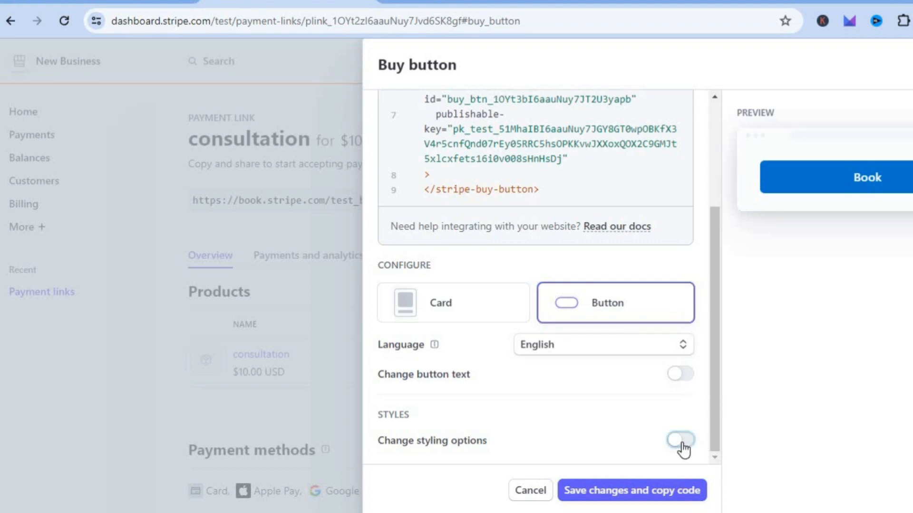
pyautogui.click(682, 442)
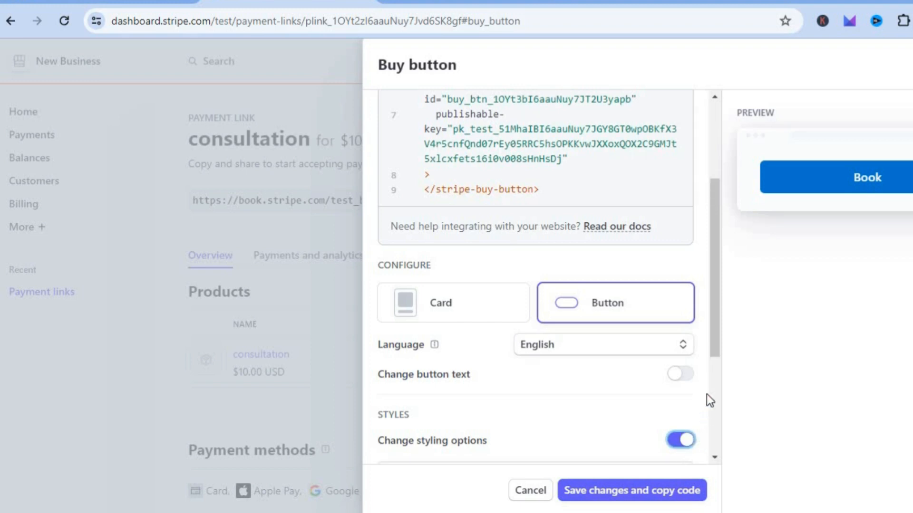
pyautogui.moveTo(712, 344); pyautogui.dragTo(706, 446)
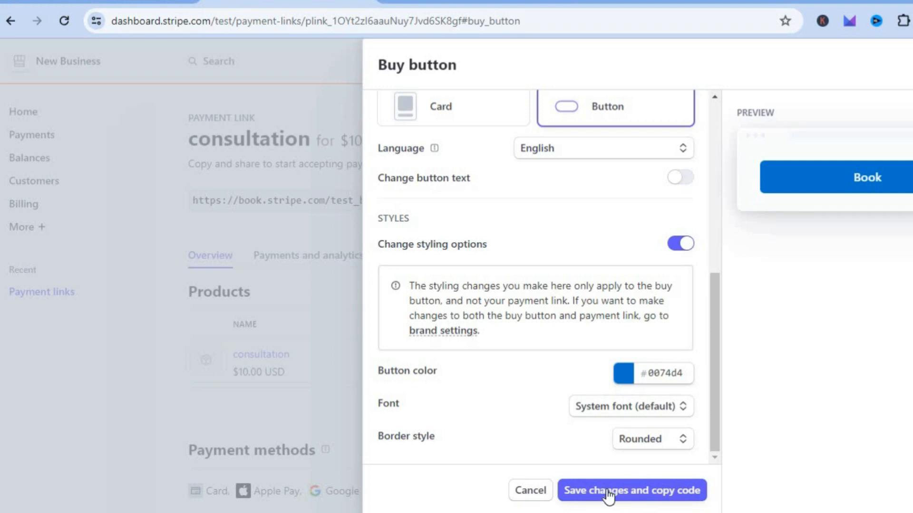
# Step: Set the buy button layout to Card, then save the changes and copy the code
pyautogui.click(475, 108)
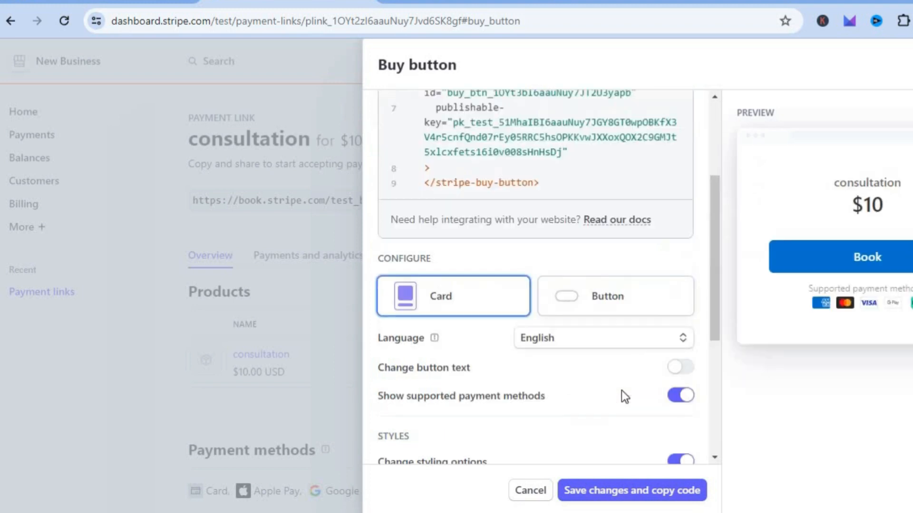
pyautogui.click(640, 498)
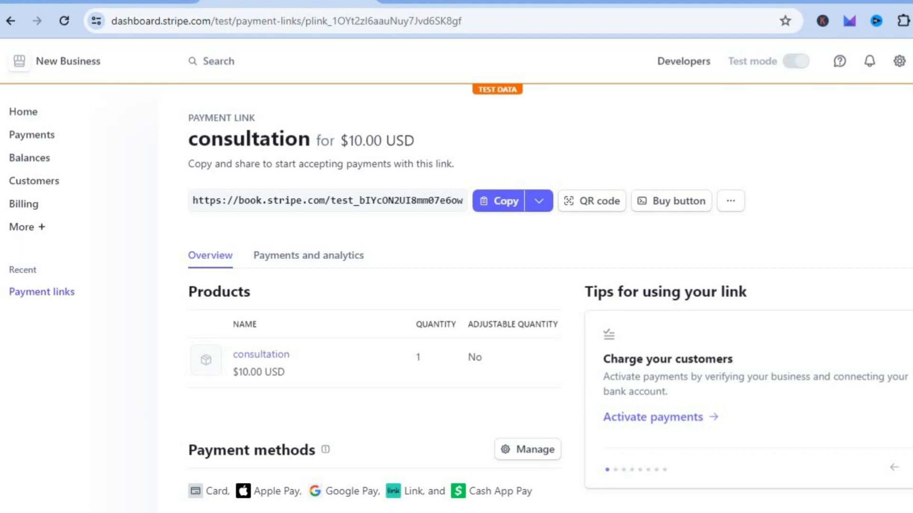
pyautogui.scroll(-8, 549, 299)
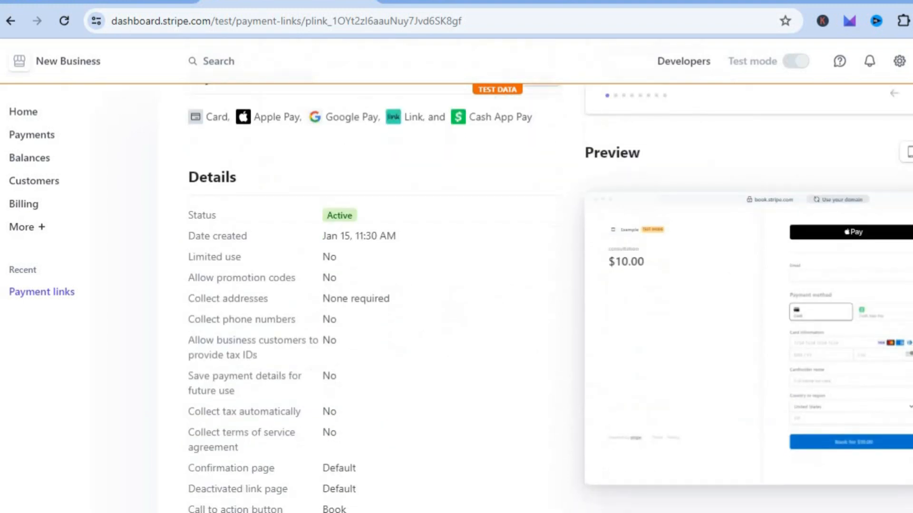
pyautogui.scroll(-2, 549, 299)
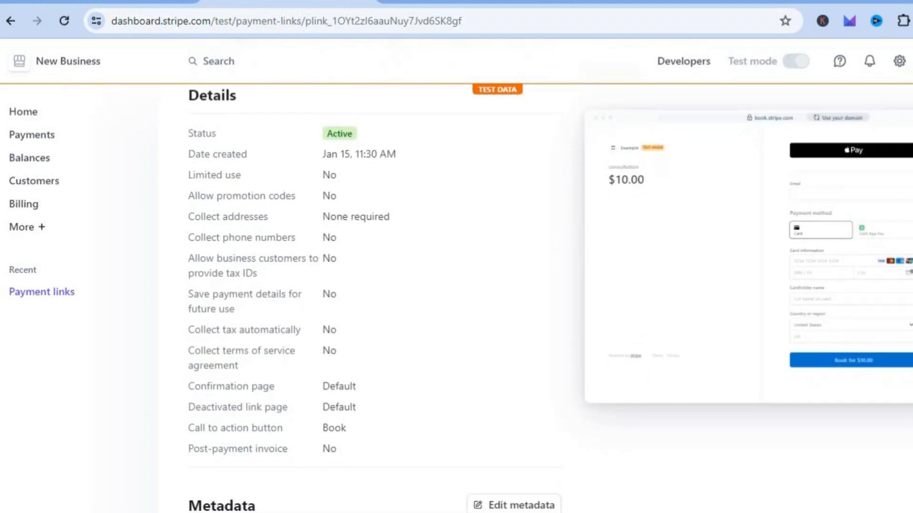